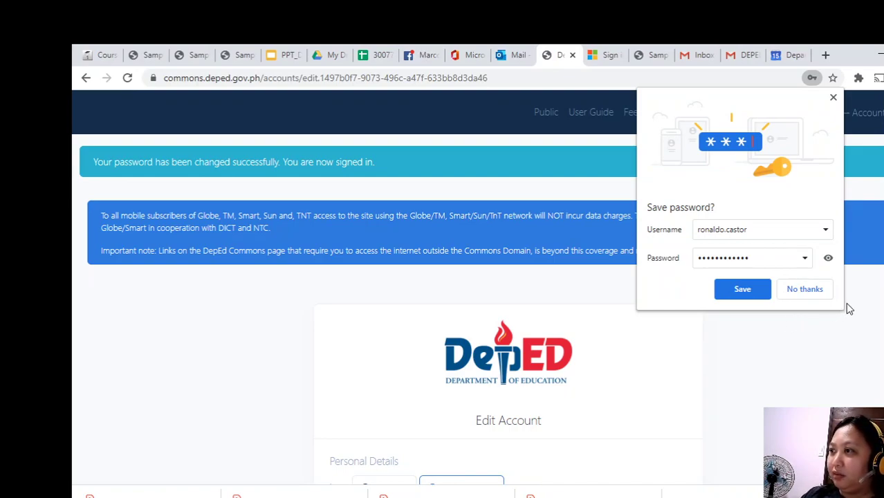
Decline the browser's password-save offer and mark the account as Teaching personnel.
left_click(806, 290)
scroll(689, 363, "down", 2)
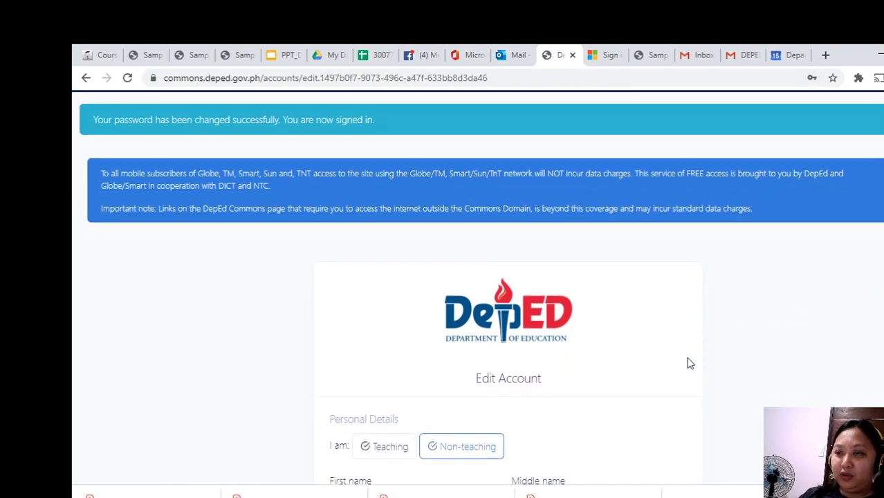
scroll(689, 362, "down", 2)
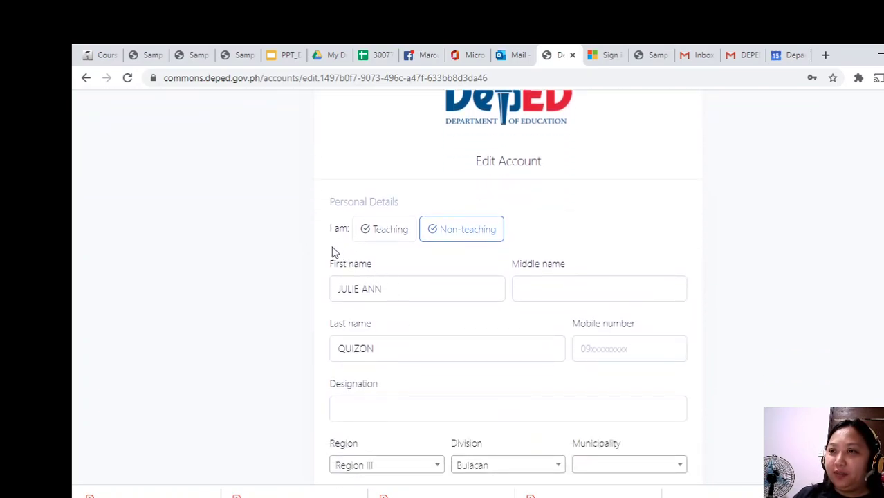
left_click(388, 234)
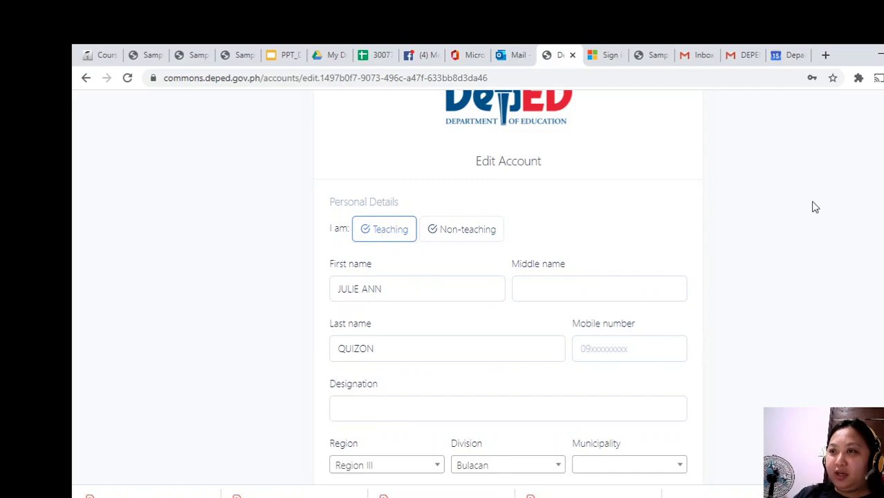
Enter the user's middle name in the Middle name field.
scroll(602, 210, "down", 2)
left_click(585, 155)
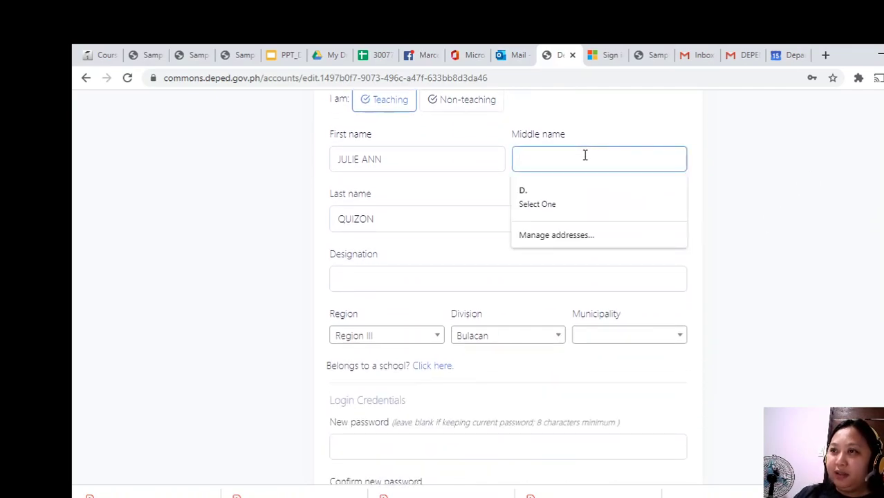
type("Du")
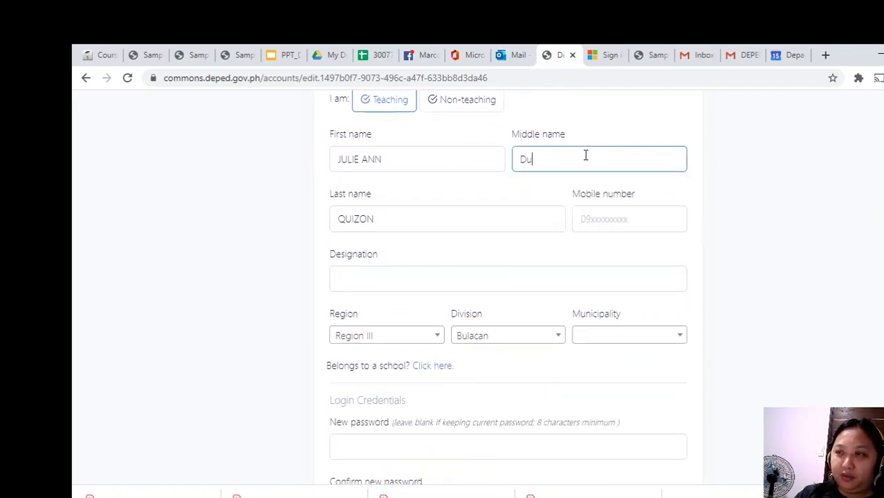
type("ngol")
left_click(538, 159)
Drop the plain n from the middle name, then insert and select an ñ symbol below the Word title.
key("BackSpace")
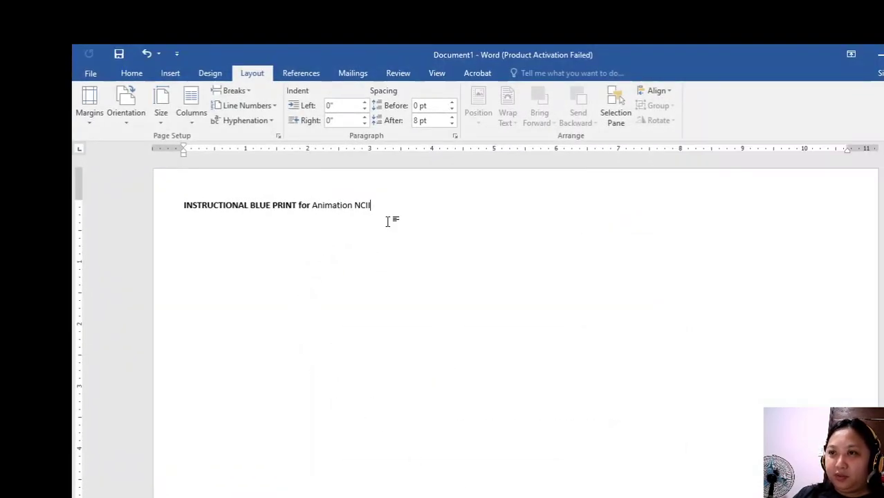
key("Return")
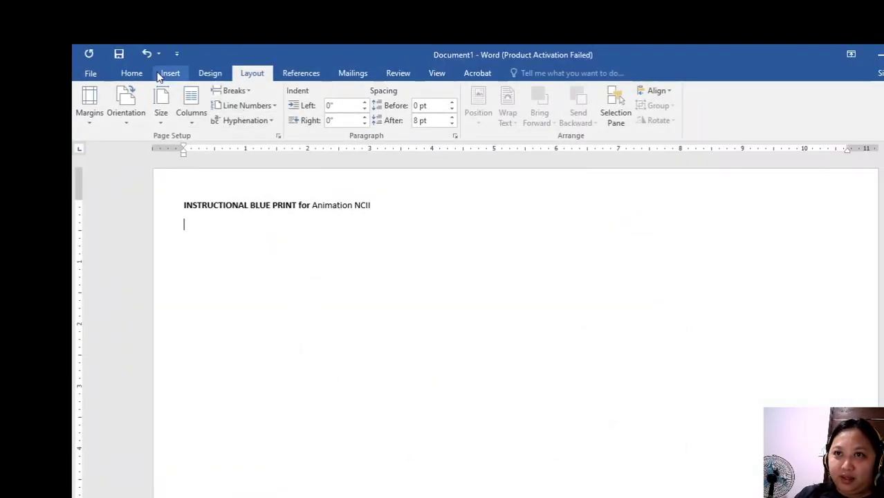
left_click(166, 74)
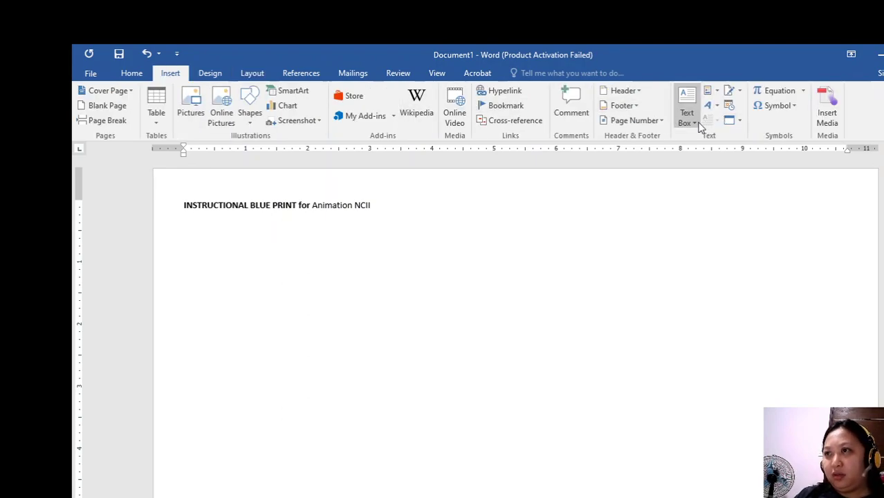
left_click(792, 103)
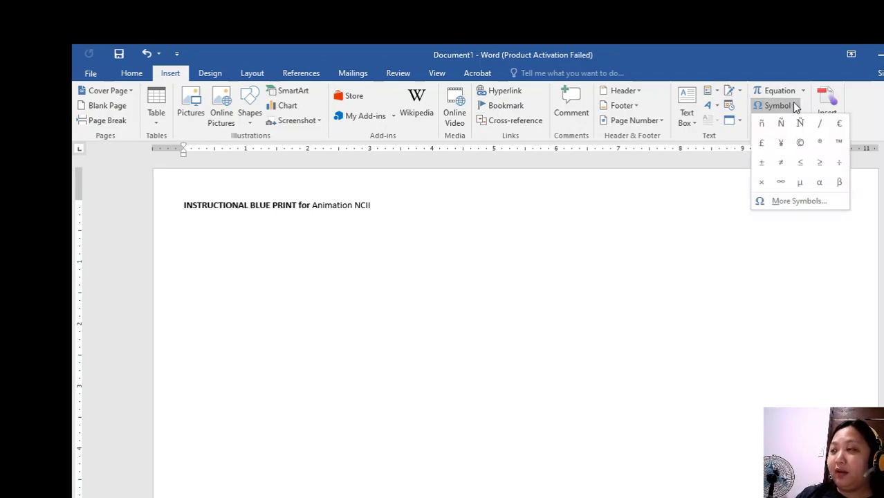
left_click(770, 123)
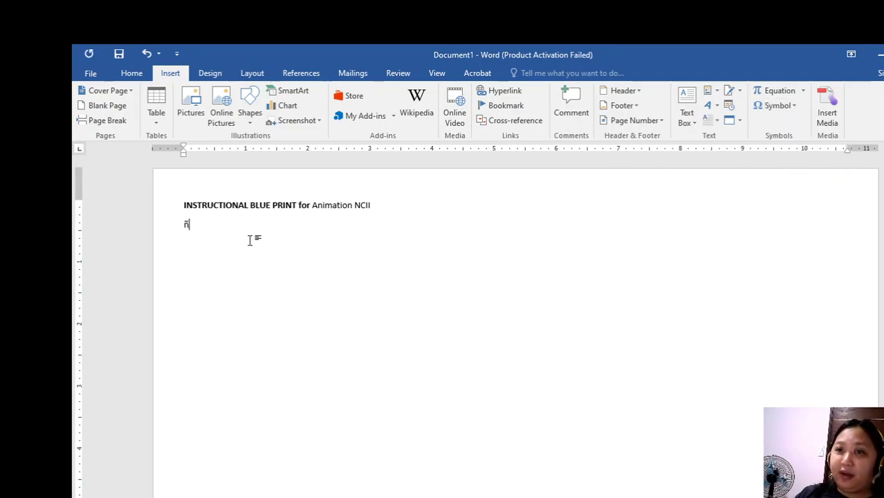
left_click_drag(196, 227, 173, 220)
key("ctrl+c")
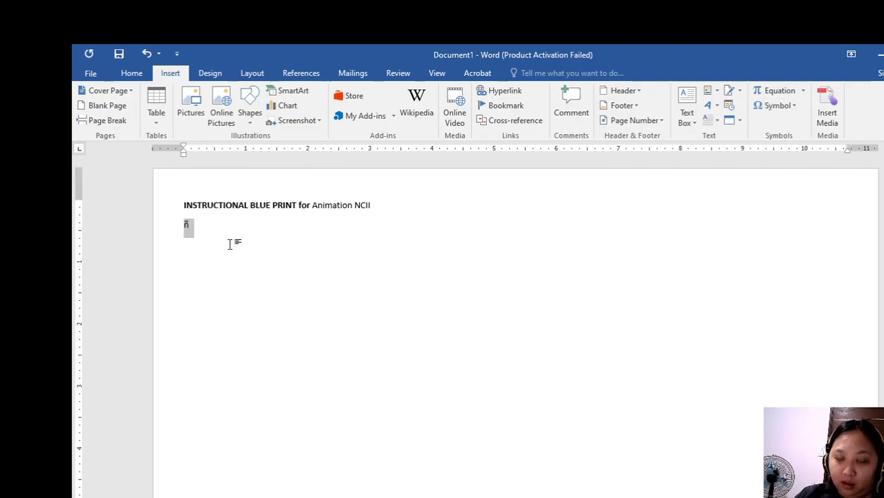
key("alt+Tab")
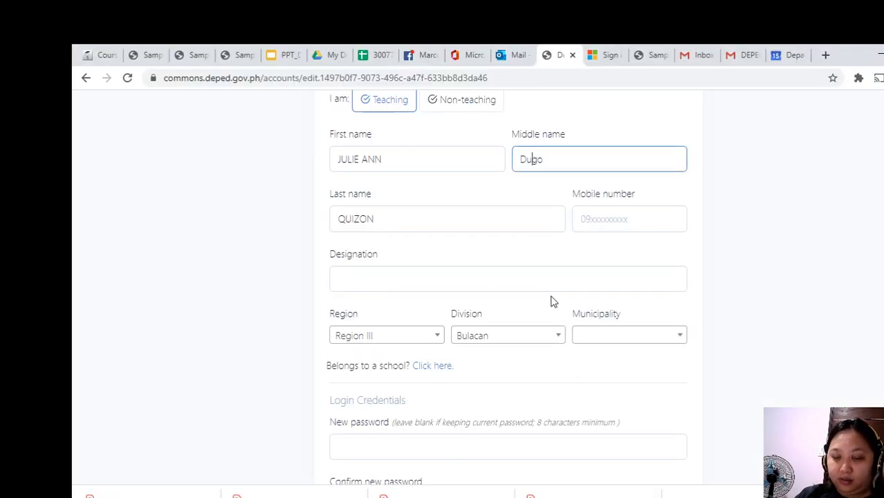
Paste ñ into the middle name, fill in the mobile number, and set Designation to Teacher II.
key("ctrl+v")
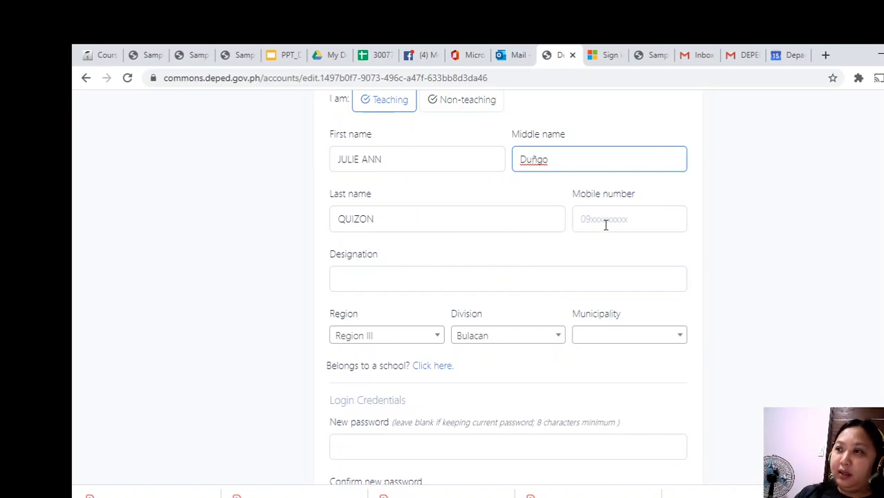
left_click(615, 224)
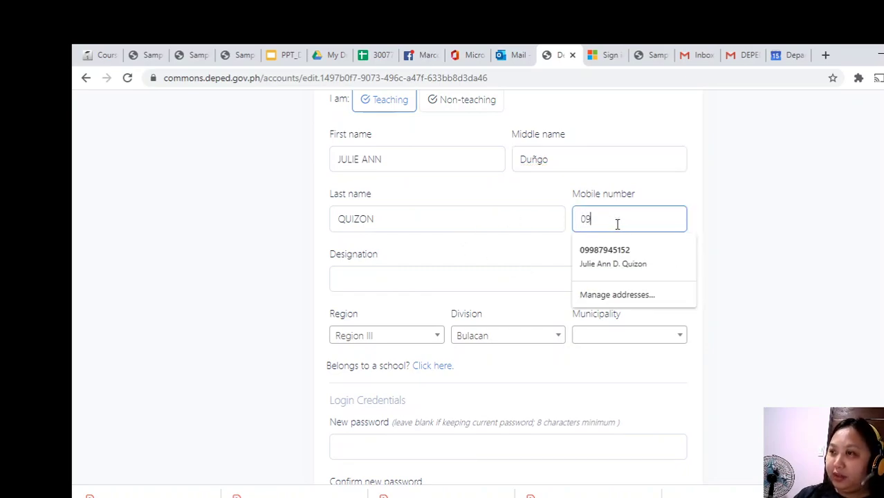
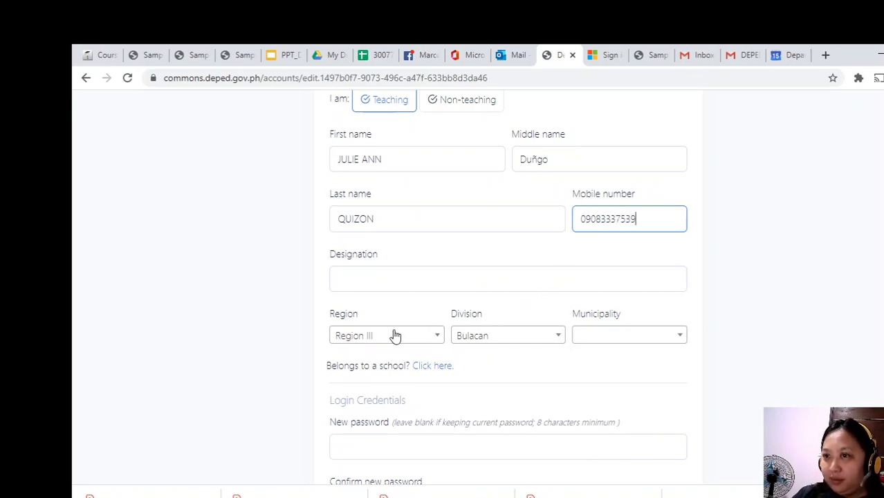
left_click(398, 278)
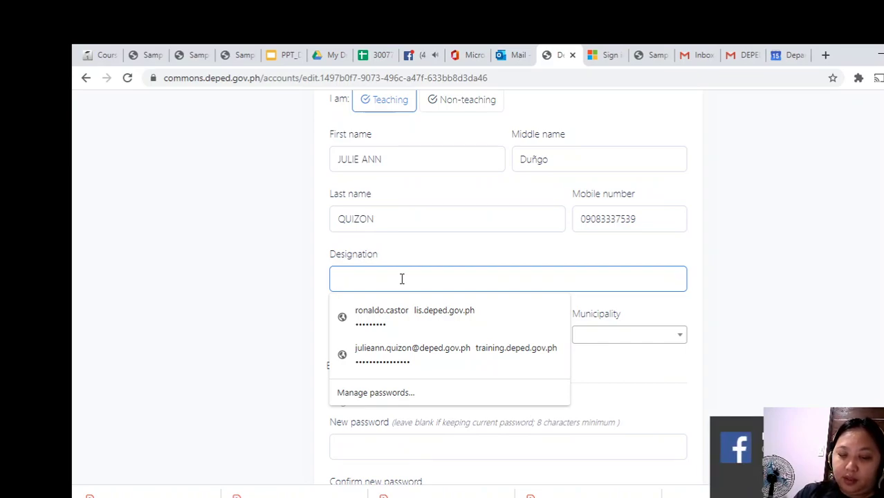
type("Teacher I")
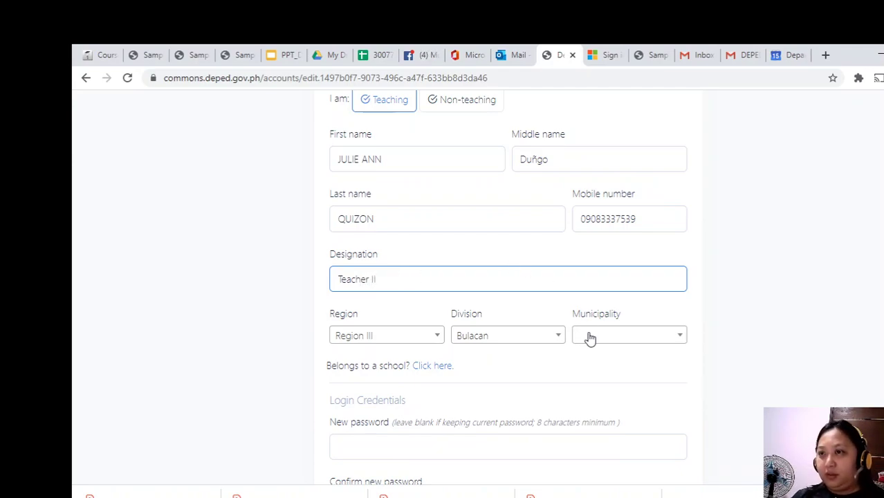
Search the Municipality list for 'Calumppit', then retry with 'Ca'.
left_click(677, 341)
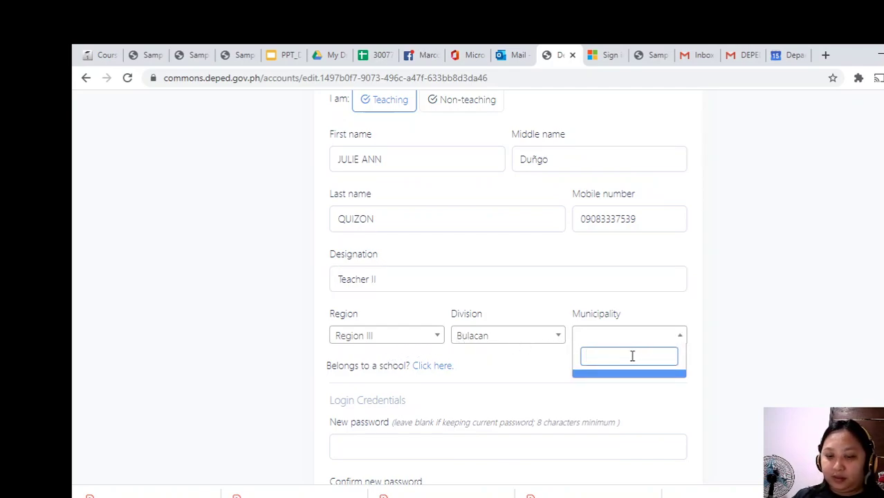
type("Calump")
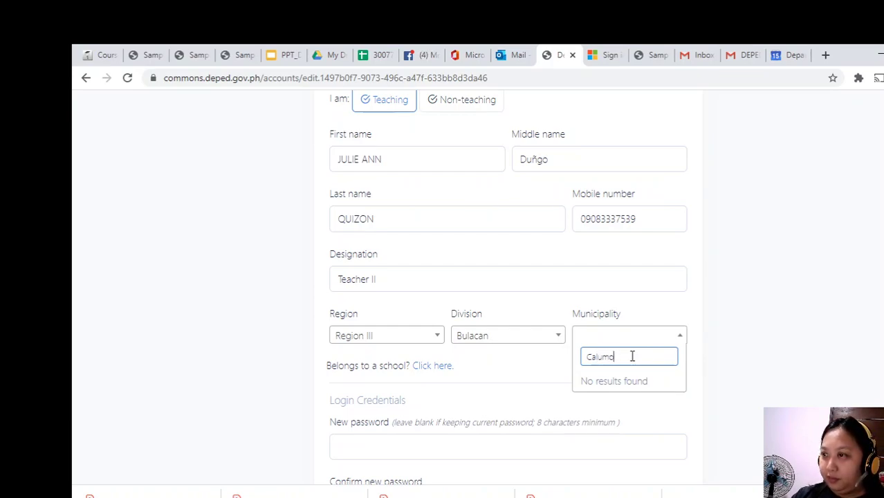
type("pit")
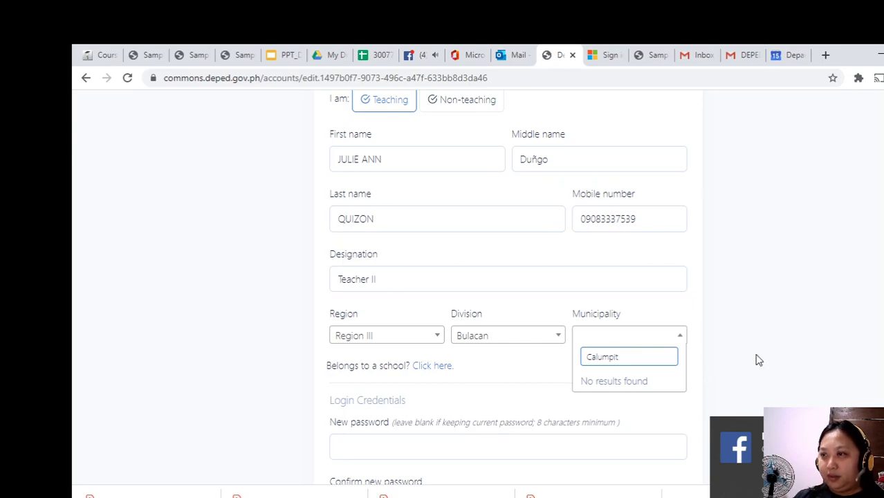
left_click(757, 360)
left_click(656, 340)
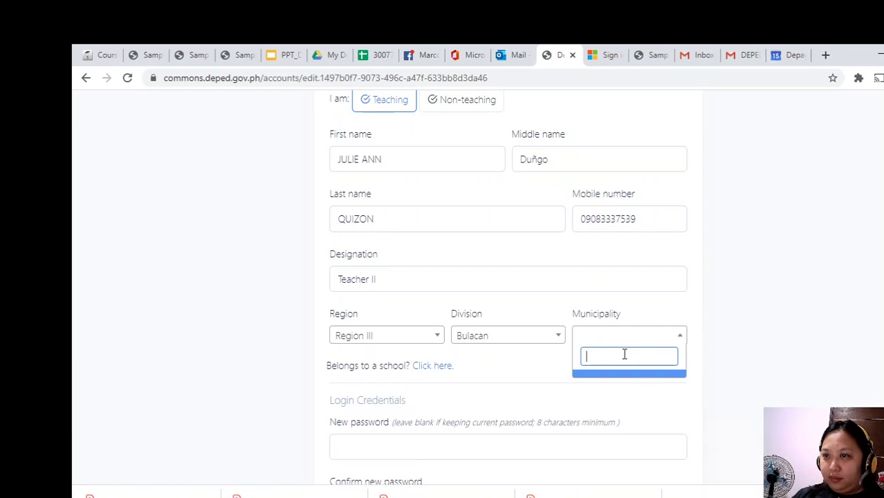
type("Ca")
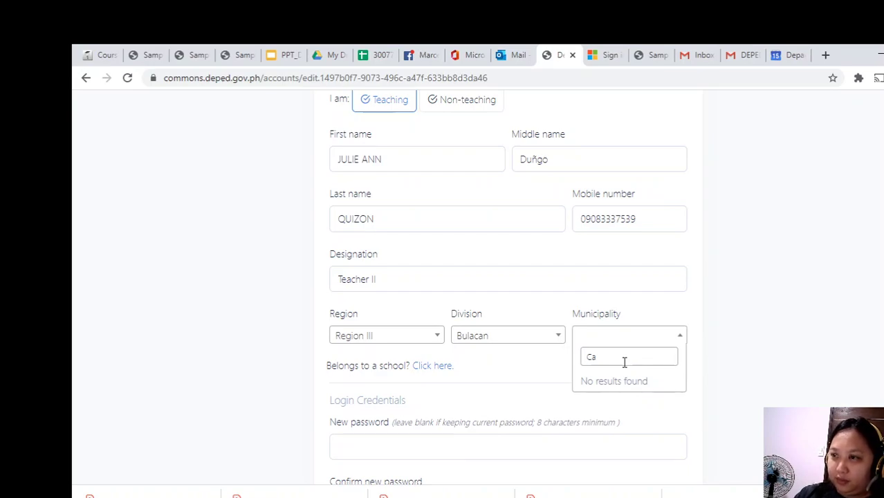
Retry the Municipality search with 'Calum' and close the list without a match.
left_click(614, 355)
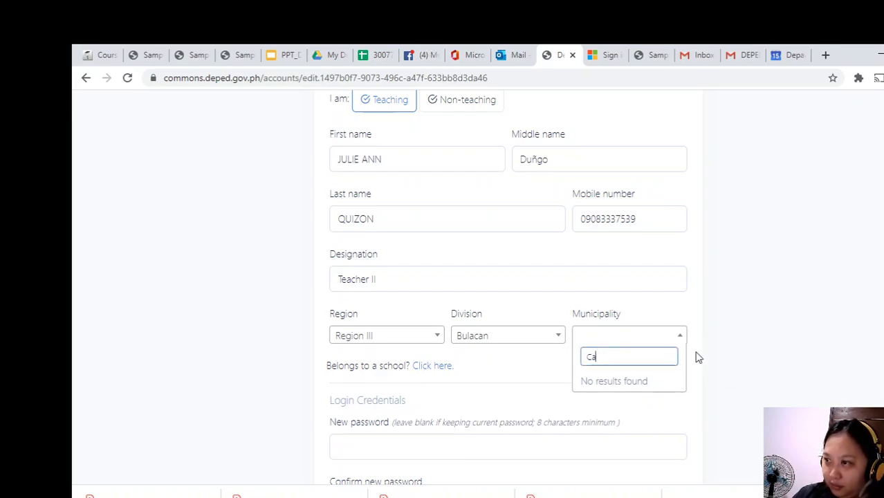
left_click(680, 337)
left_click(681, 337)
left_click(681, 338)
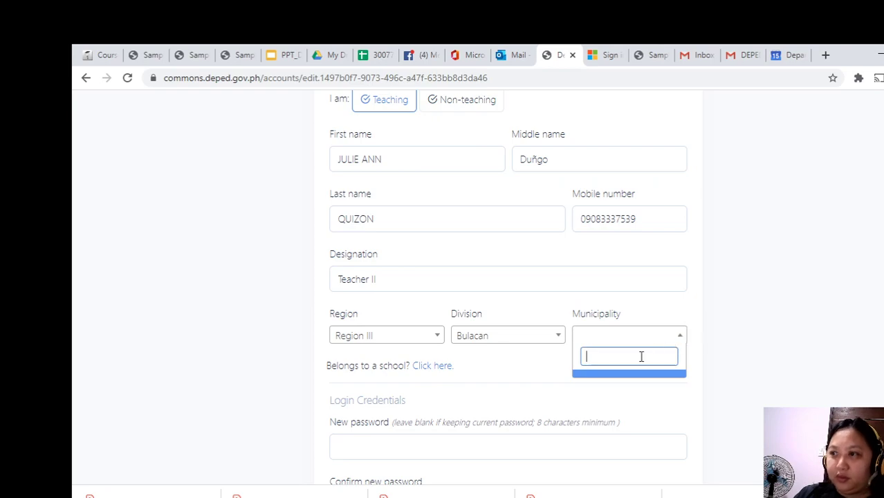
left_click(627, 376)
left_click(637, 336)
type("Calumpit")
left_click(473, 369)
Submit the form with Update and find the 'Current password can't be blank' error.
scroll(546, 354, "down", 2)
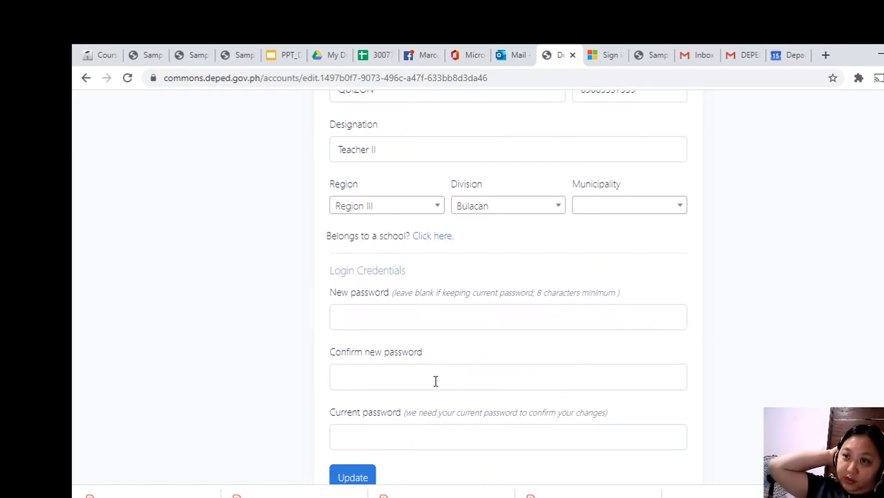
scroll(474, 367, "down", 2)
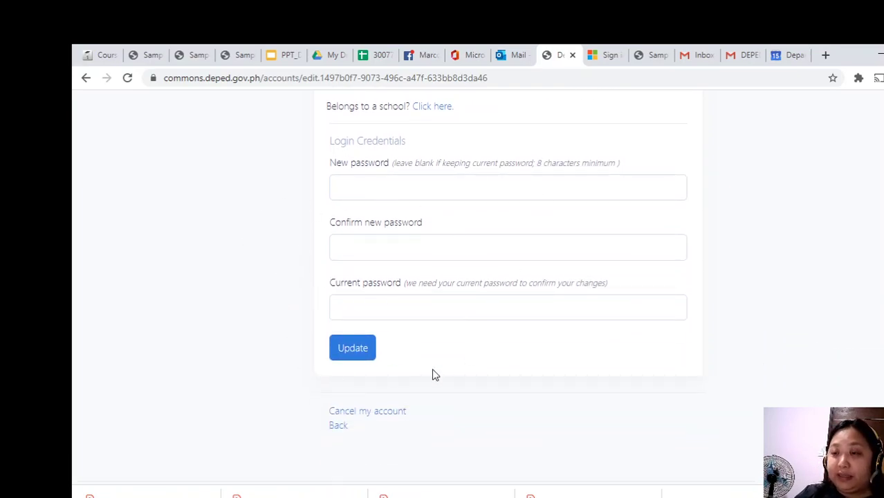
scroll(477, 359, "down", 1)
left_click(368, 284)
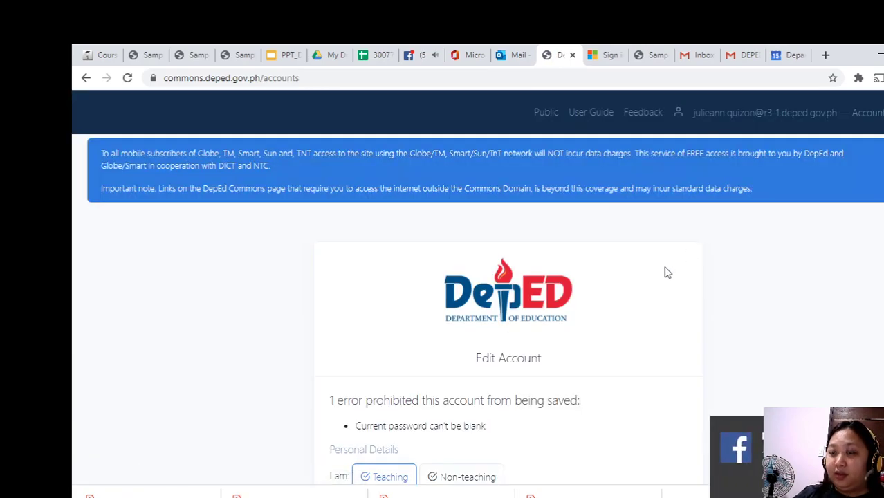
scroll(667, 273, "down", 1)
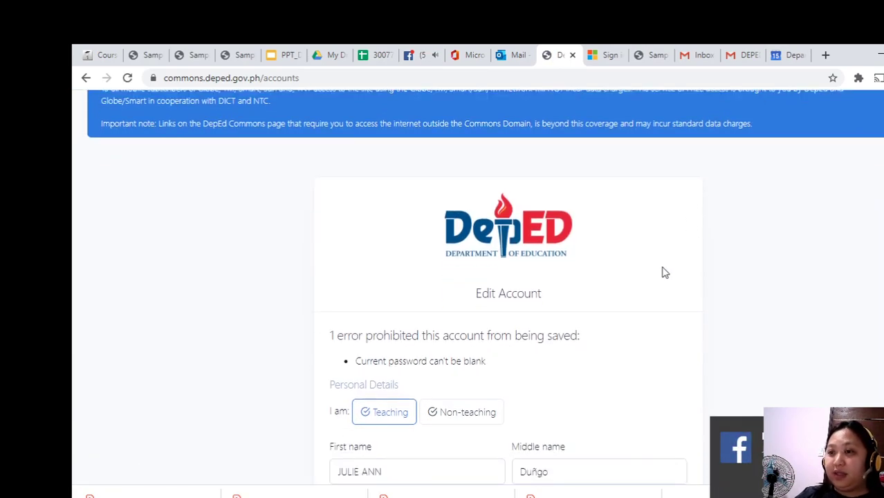
scroll(668, 272, "down", 1)
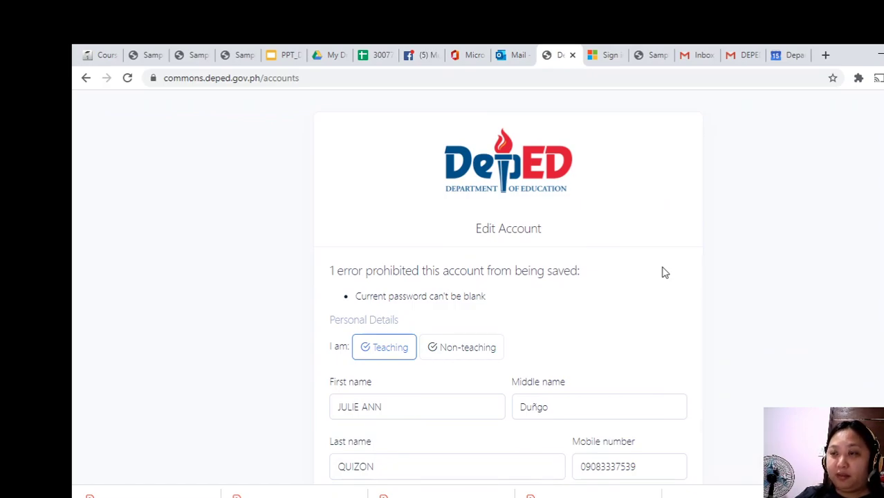
scroll(663, 273, "down", 8)
scroll(662, 273, "up", 2)
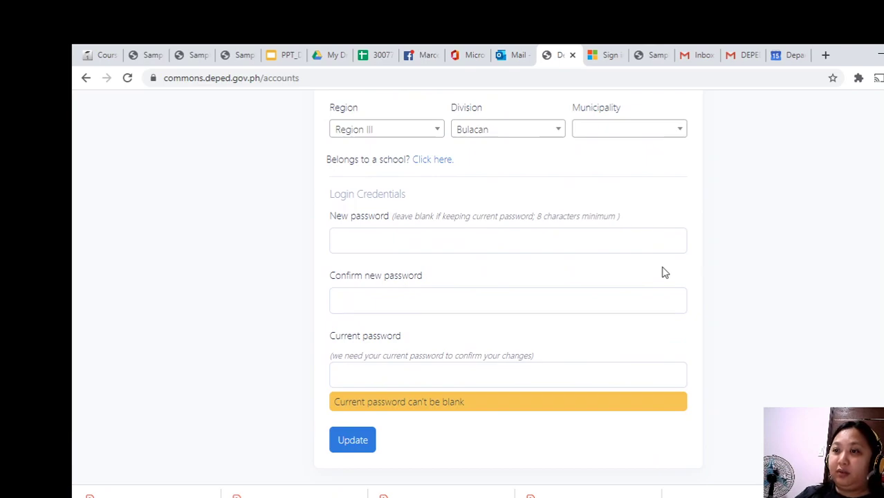
Enter the current password, correcting a typo, and save the account changes.
left_click(377, 383)
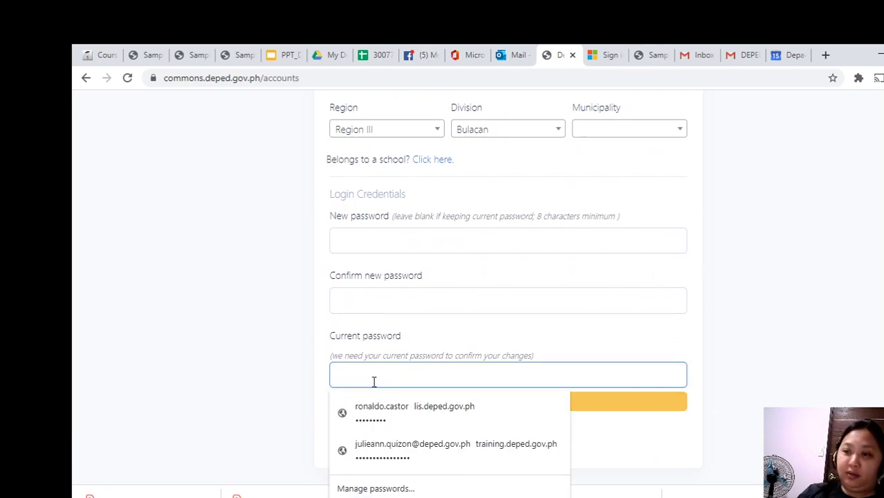
type("•••")
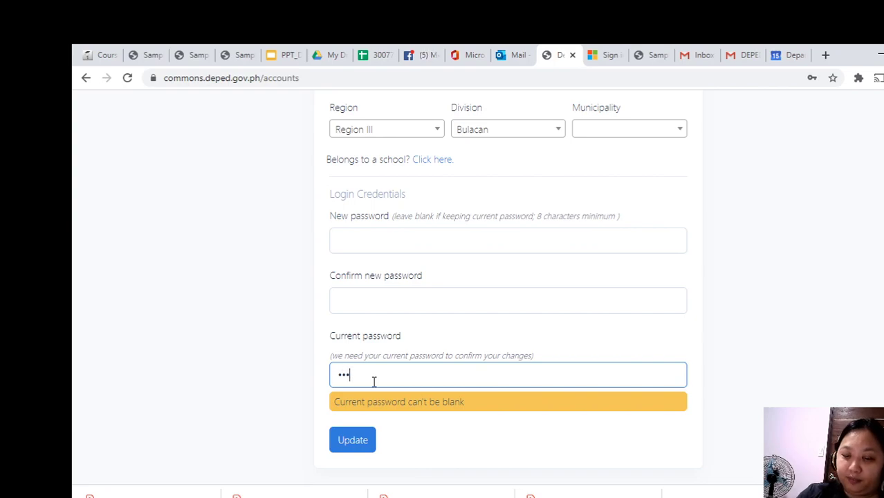
key("BackSpace")
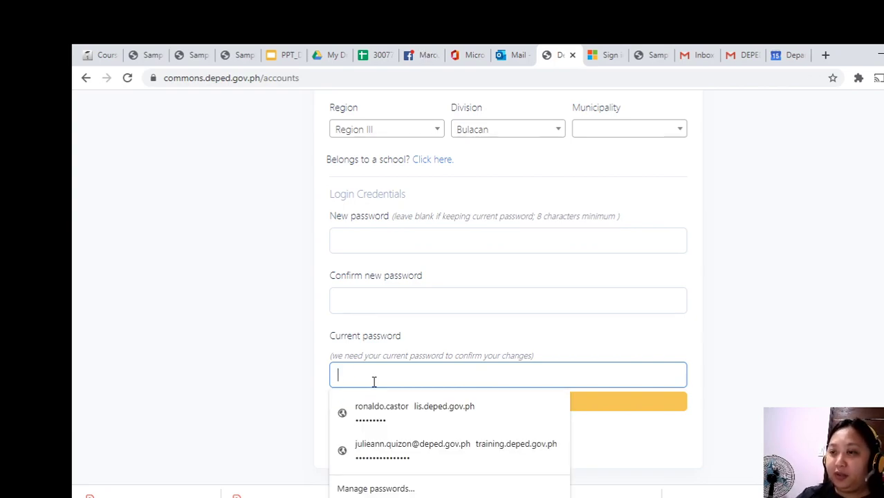
type("••")
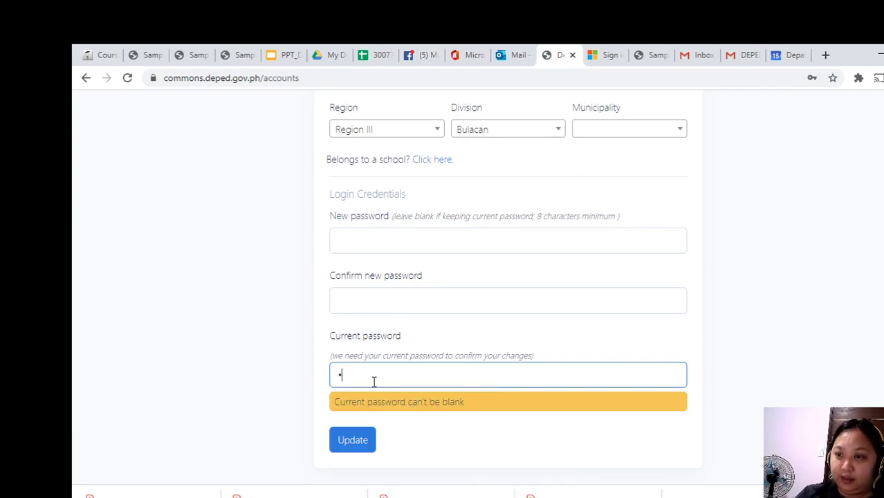
type("•••")
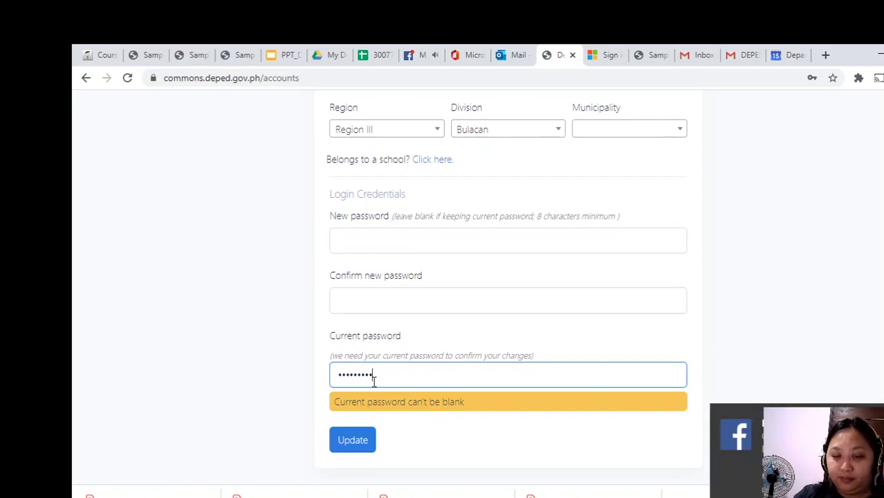
left_click(349, 442)
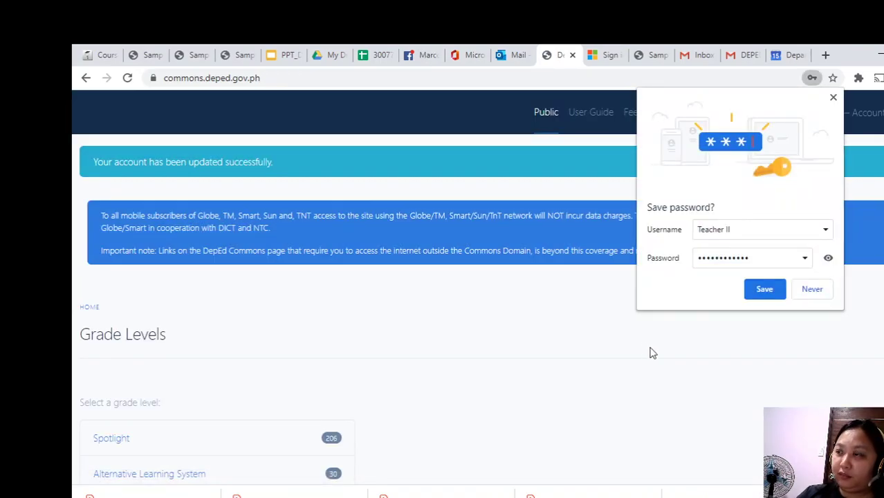
Decline Chrome's offer to save the password.
left_click(811, 291)
scroll(544, 366, "down", 6)
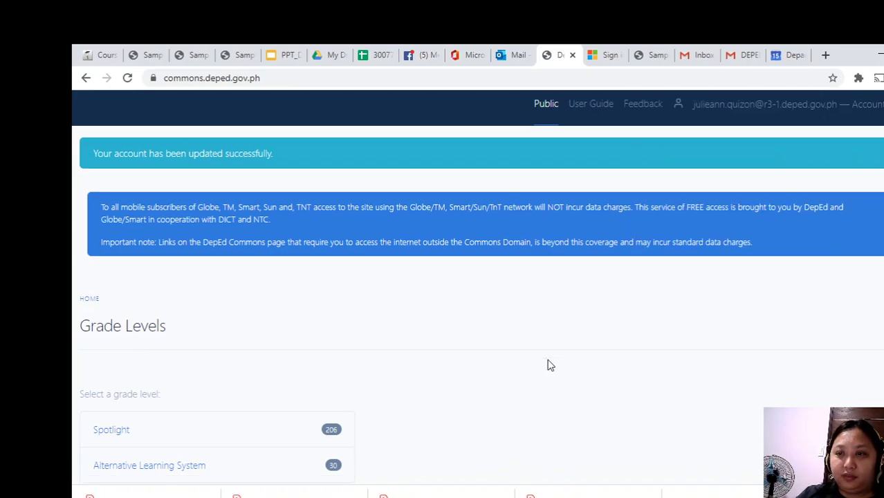
scroll(550, 363, "up", 6)
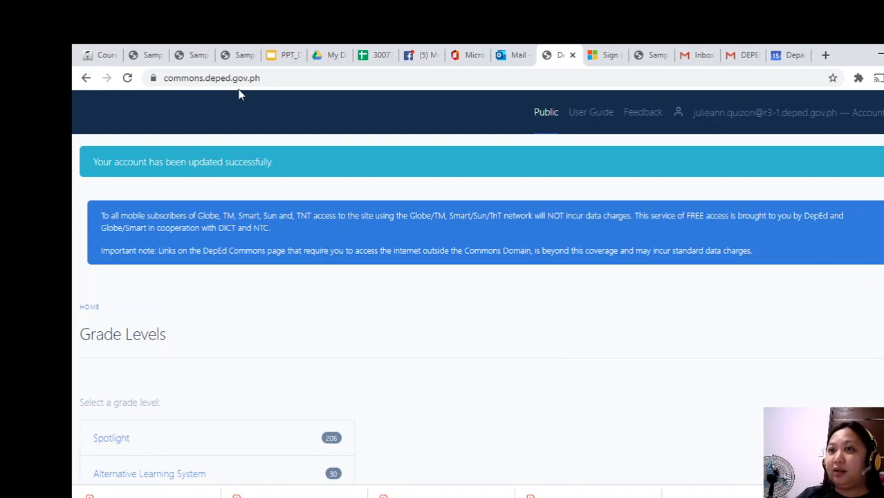
Review the saved details on Edit Account, then return to the public Grade Levels page.
left_click(703, 116)
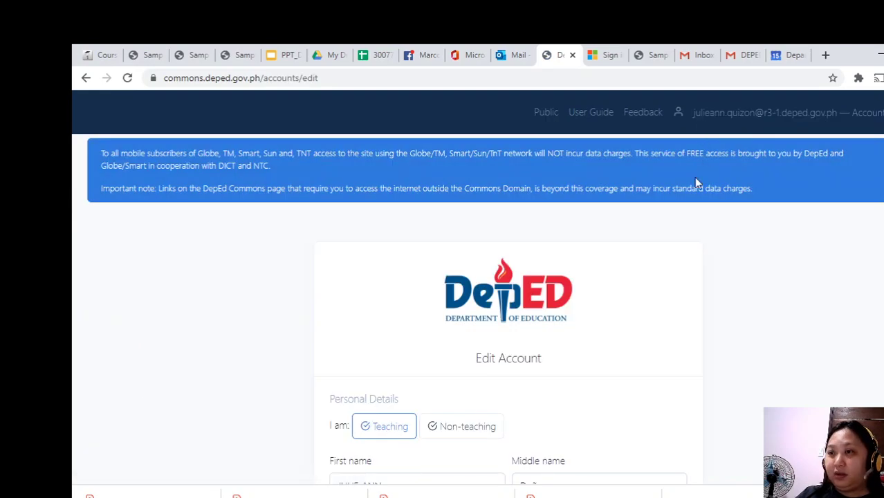
scroll(654, 305, "down", 3)
scroll(656, 304, "down", 4)
scroll(667, 290, "up", 8)
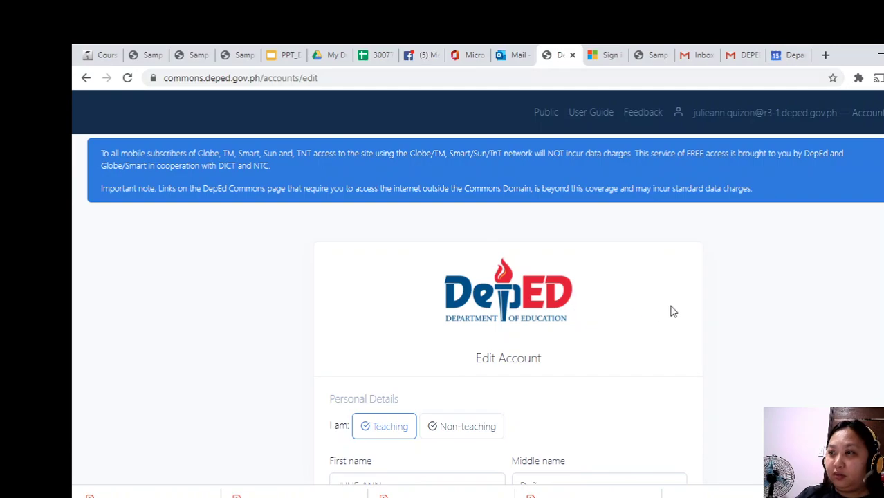
left_click(547, 122)
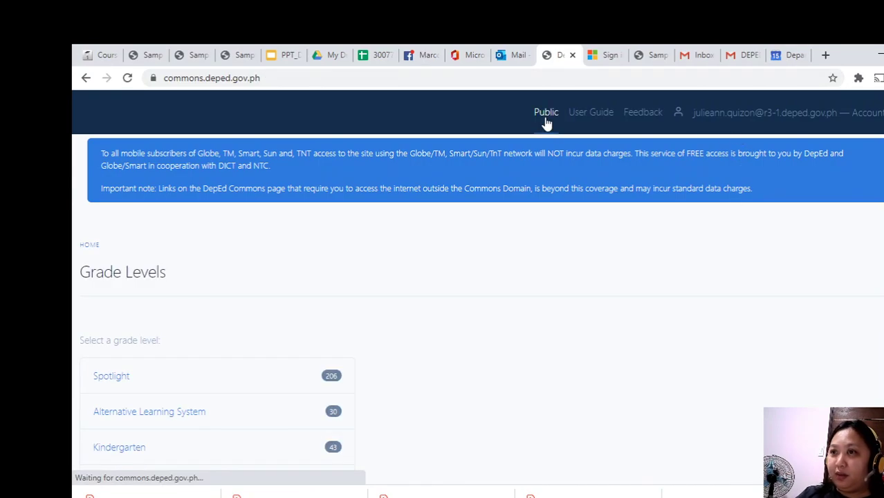
Browse SHS-Specialized Subjects > STEM to list General Biology 2 and General Physics 2, then the User Guide.
scroll(481, 312, "down", 1)
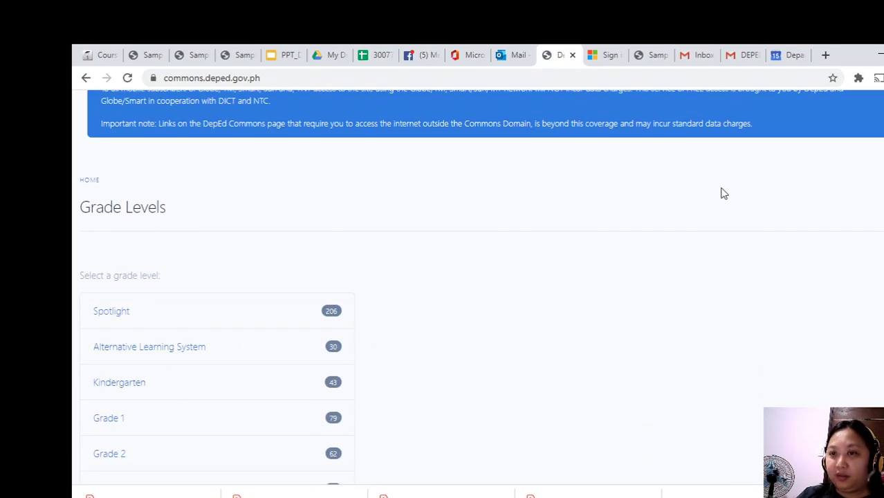
scroll(451, 320, "down", 2)
scroll(122, 396, "down", 6)
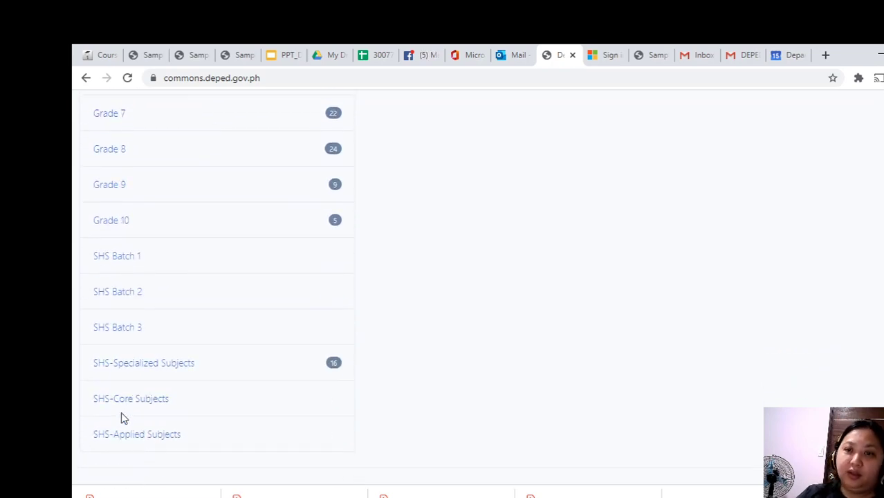
left_click(185, 369)
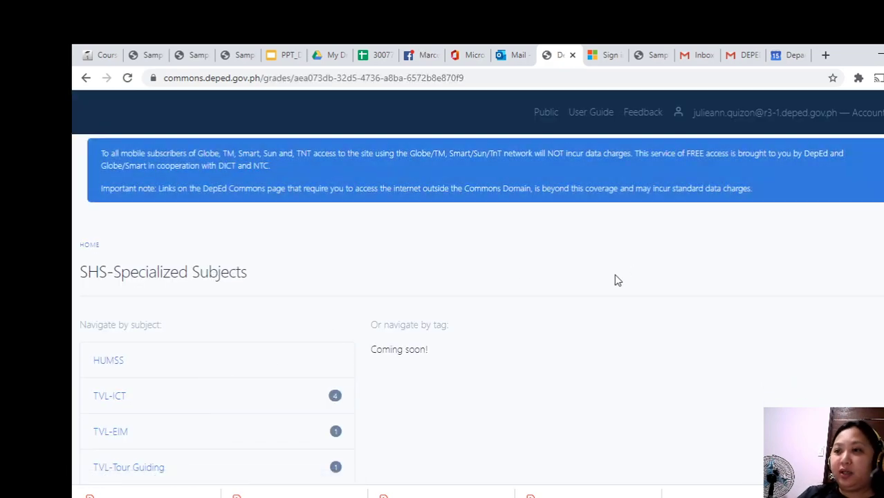
scroll(614, 278, "down", 4)
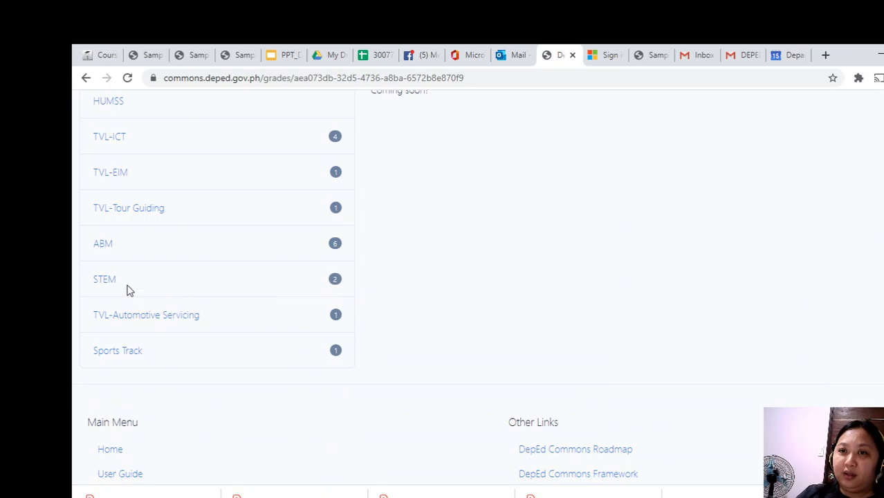
left_click(103, 280)
scroll(641, 254, "down", 4)
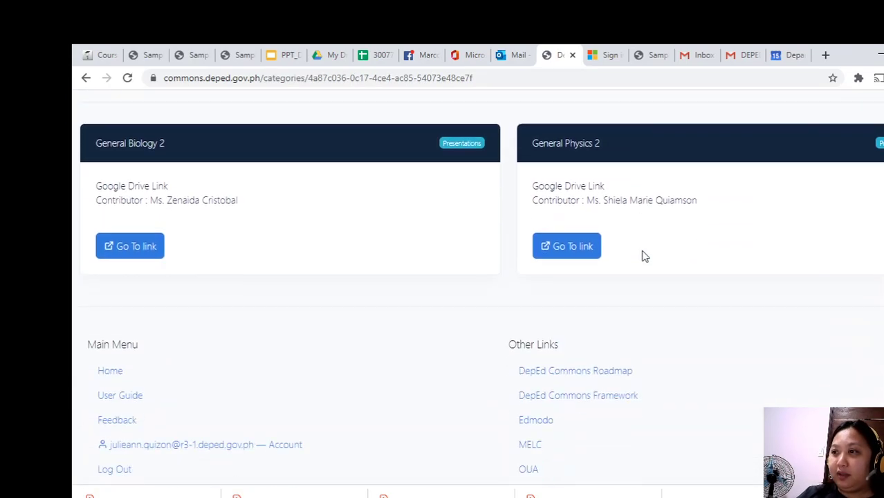
scroll(230, 285, "up", 2)
scroll(230, 285, "up", 3)
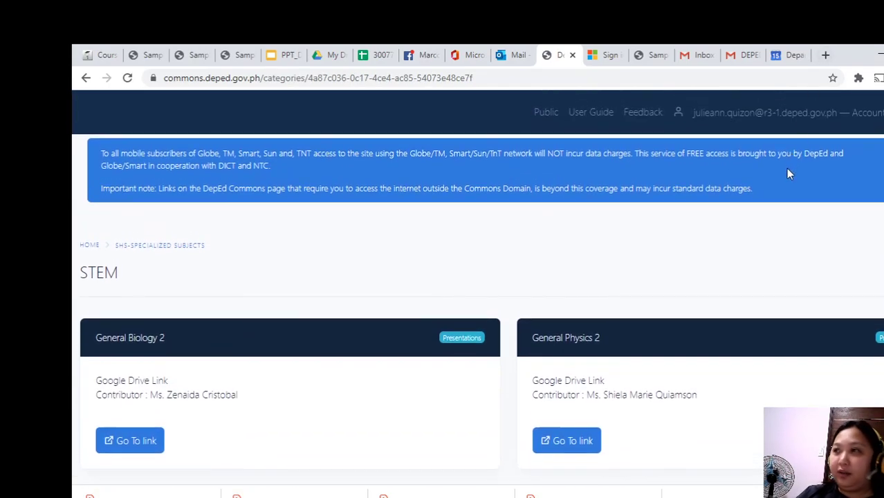
left_click(590, 113)
Switch to the STEM category page and sign out of the account.
scroll(519, 283, "down", 10)
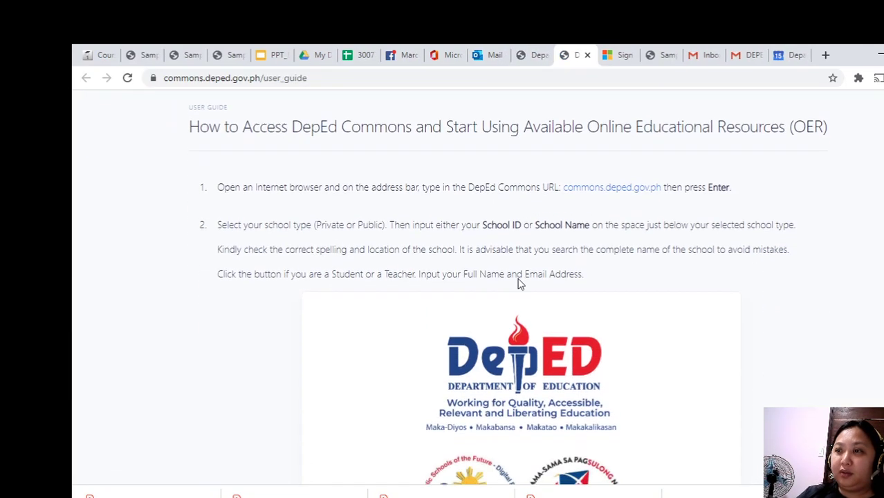
scroll(522, 283, "up", 1)
scroll(522, 283, "up", 10)
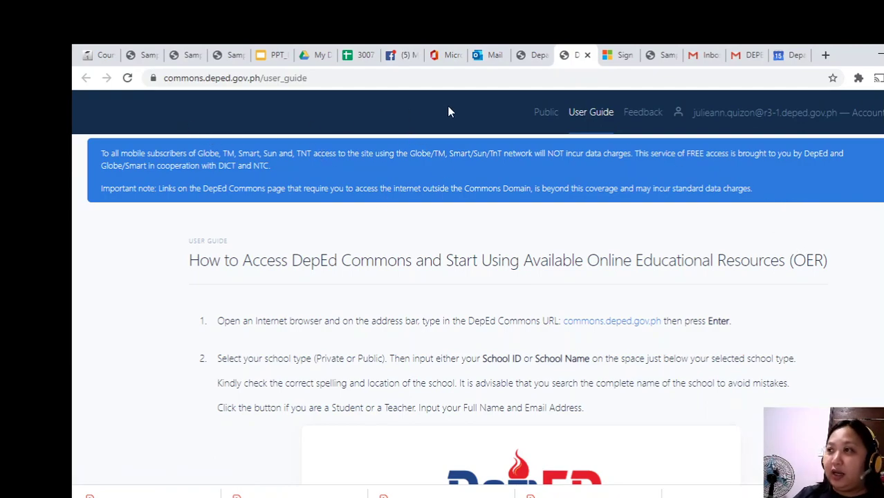
left_click(530, 57)
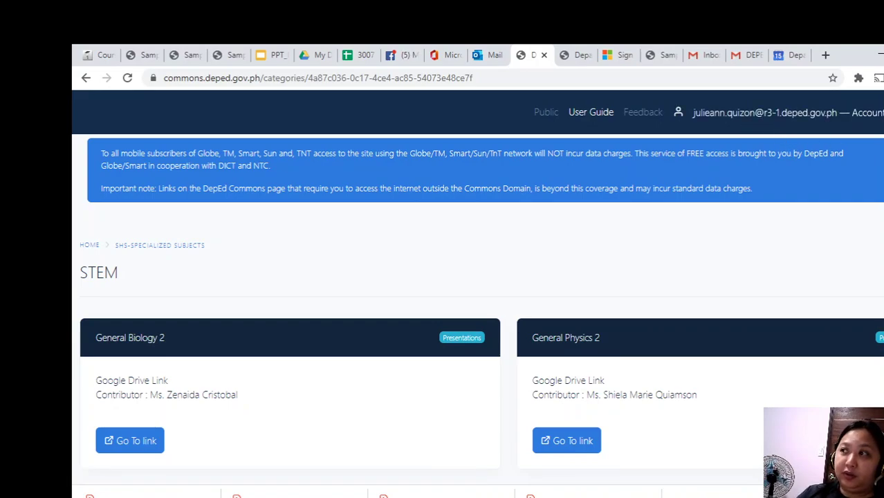
left_click(875, 200)
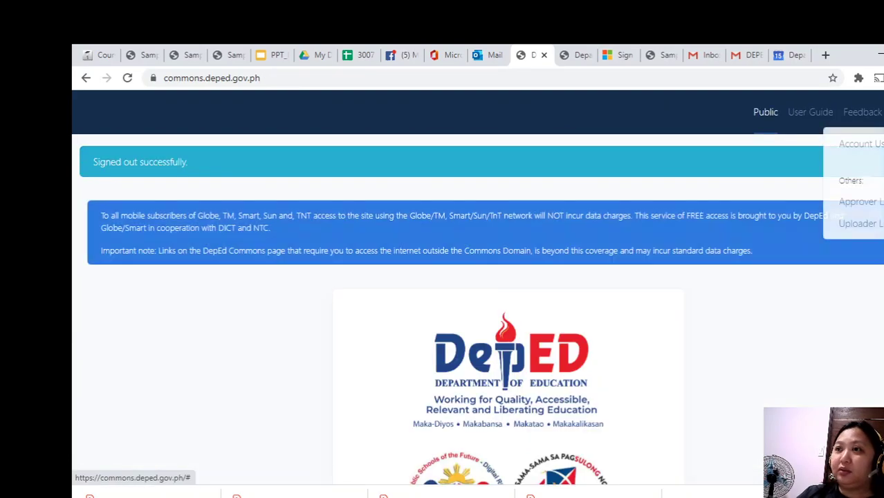
Check the Outlook inbox's account panel, then close the mail tab.
left_click(488, 54)
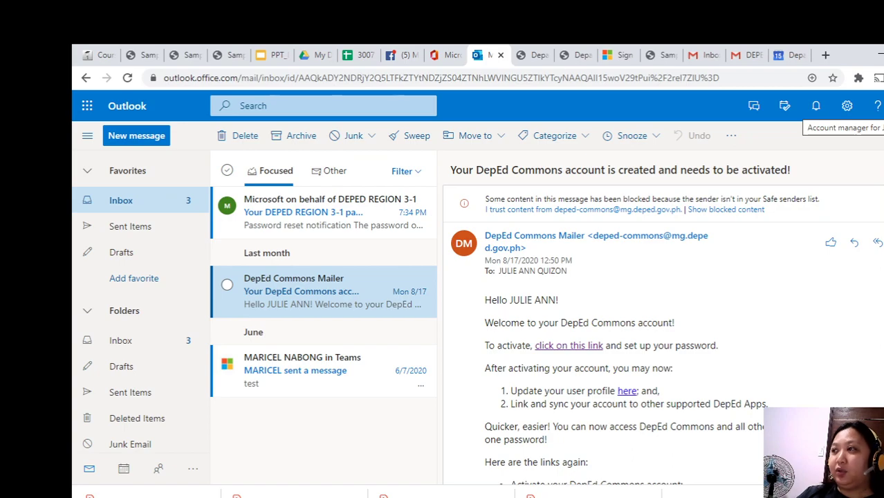
left_click(879, 106)
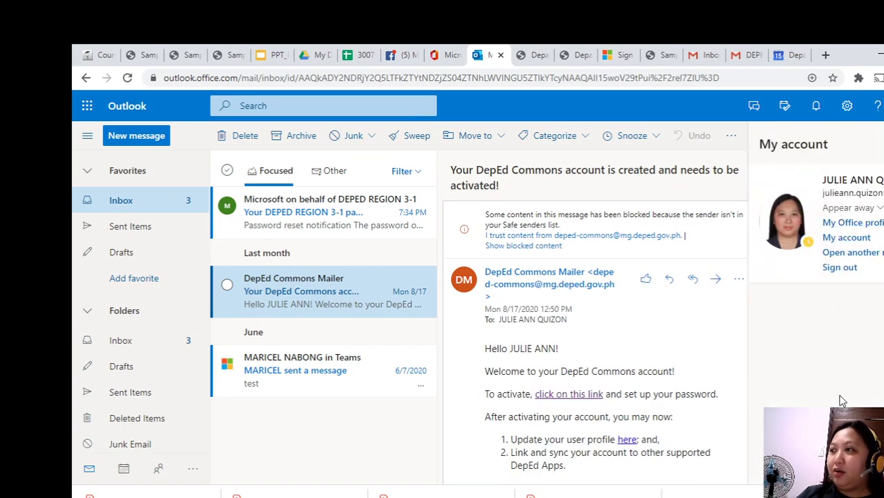
left_click(500, 54)
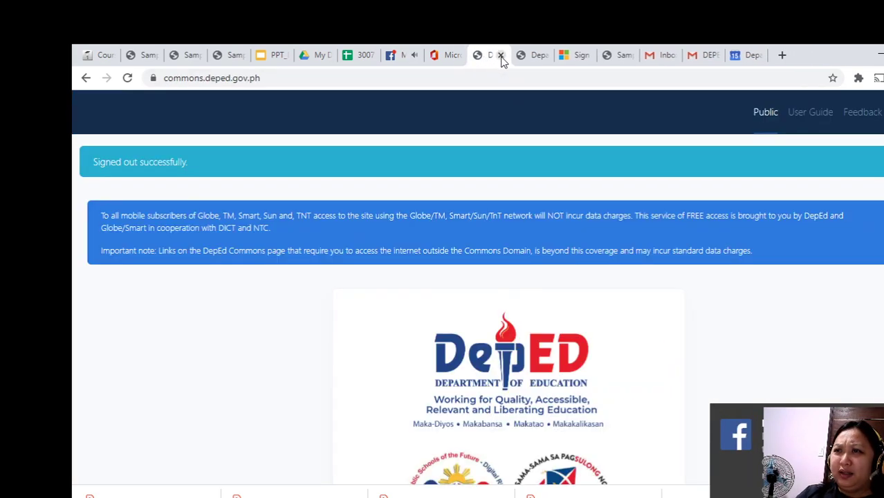
scroll(807, 264, "down", 4)
scroll(808, 263, "up", 4)
Choose Account User login from the login dropdown to reach the sign-in form.
left_click(877, 111)
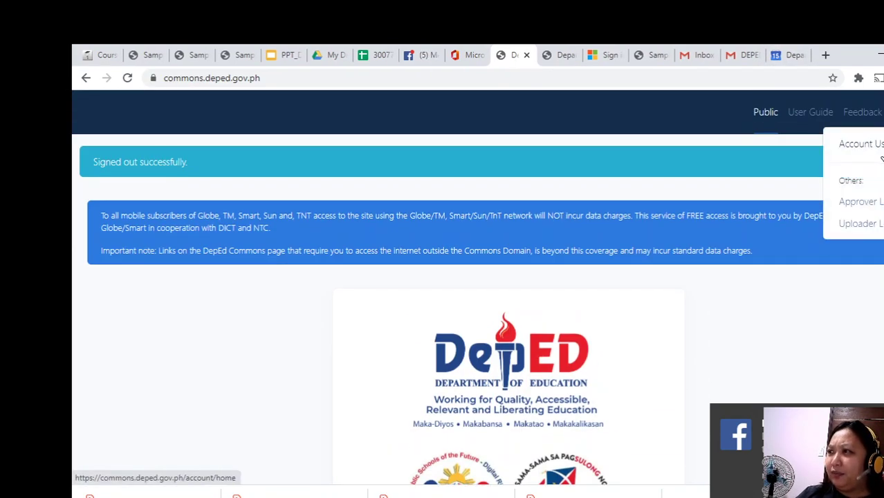
left_click(435, 146)
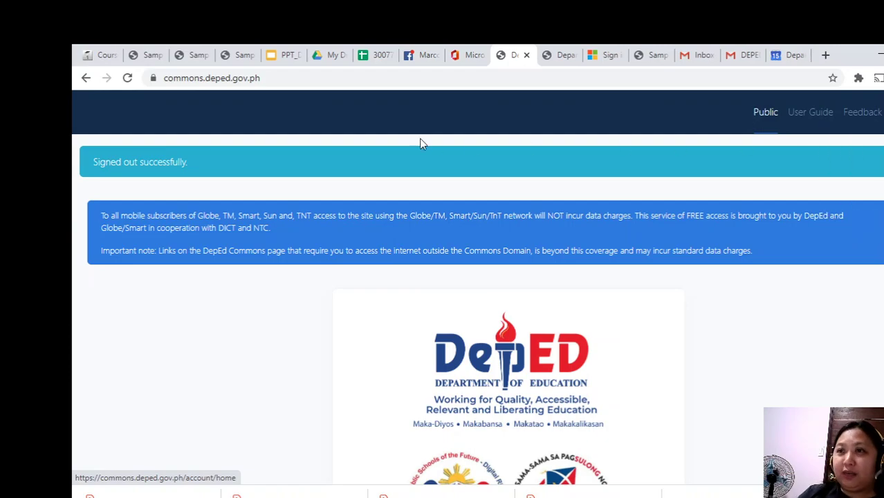
left_click(877, 111)
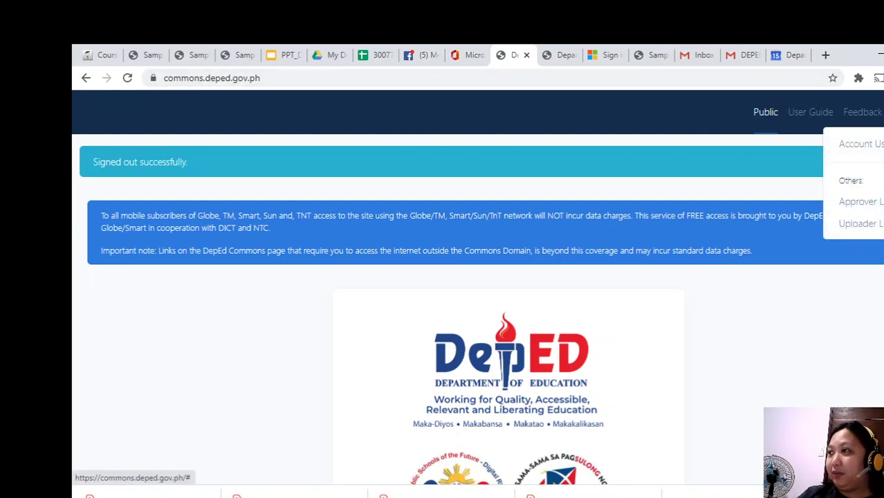
left_click(858, 144)
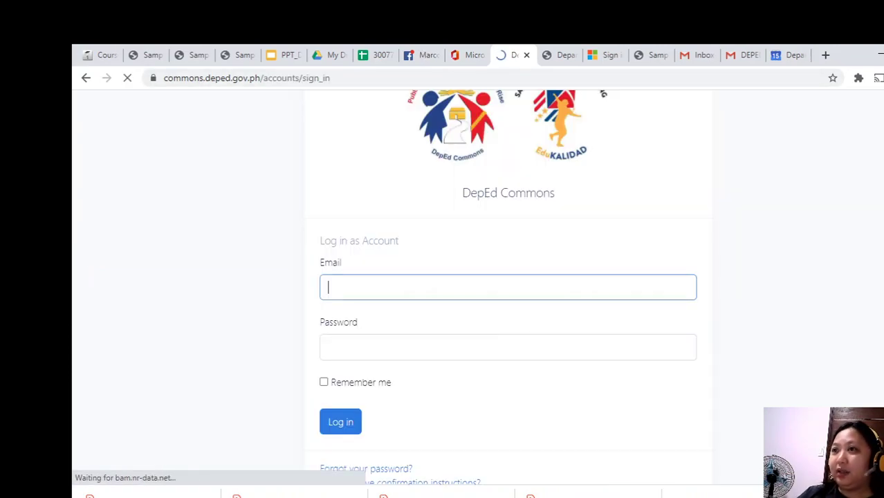
Enter the account's email address and retype the account password in the sign-in form.
left_click(456, 286)
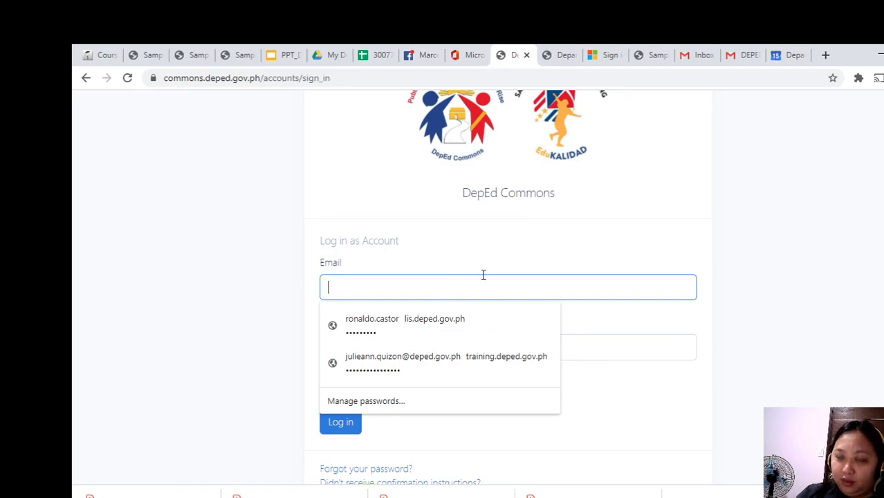
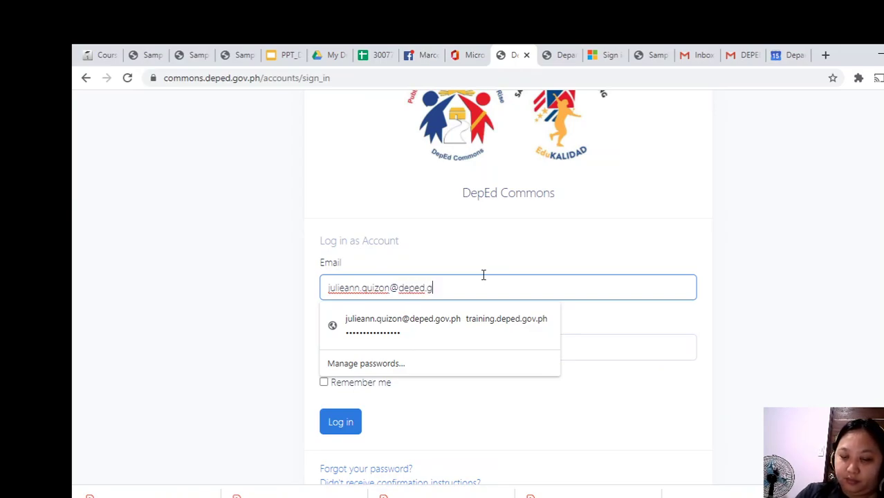
left_click(634, 342)
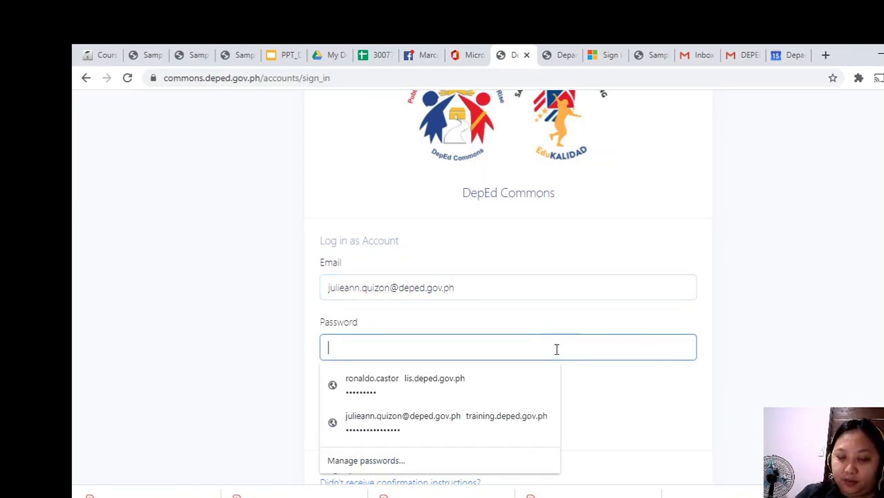
type("****")
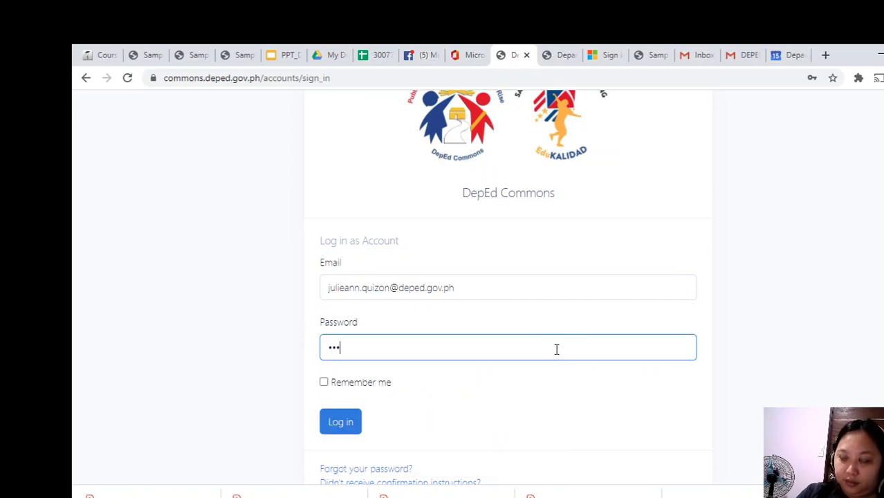
type("*")
key("BackSpace")
key("BackSpace")
key("BackSpace")
key("BackSpace")
key("BackSpace")
type("************")
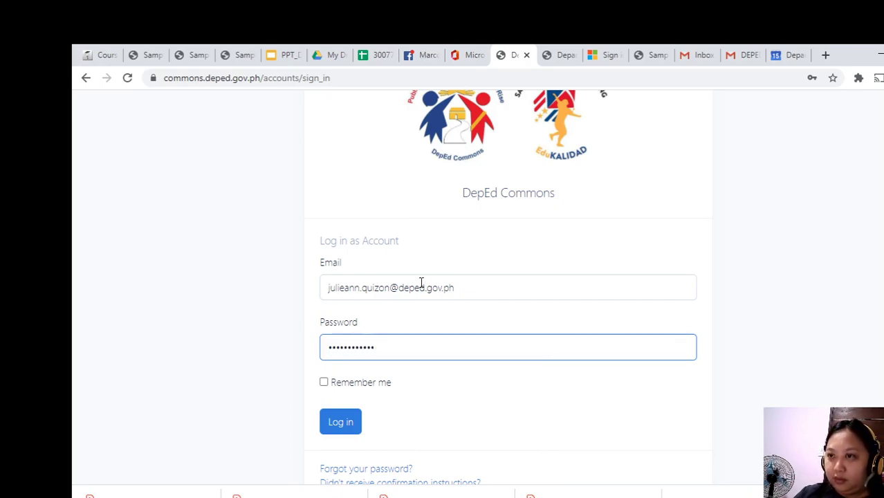
Correct the email domain by inserting 'r3-1.' and log in.
left_click(417, 286)
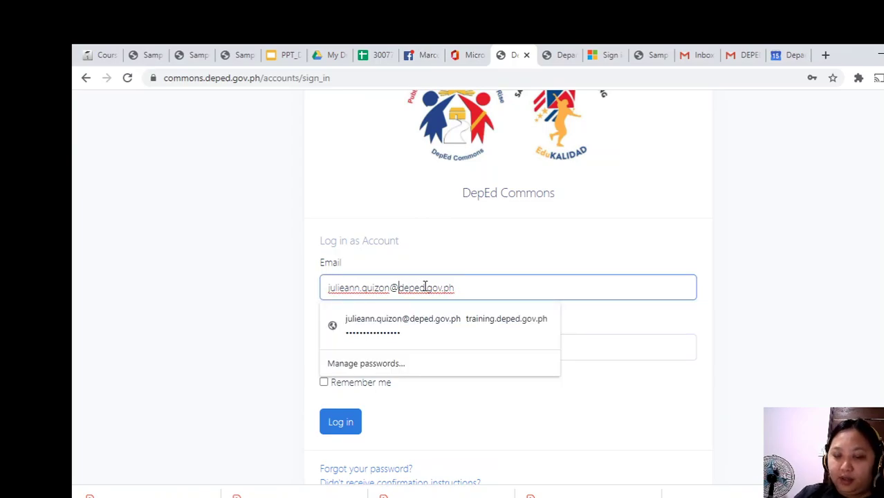
type("r")
type("3-1")
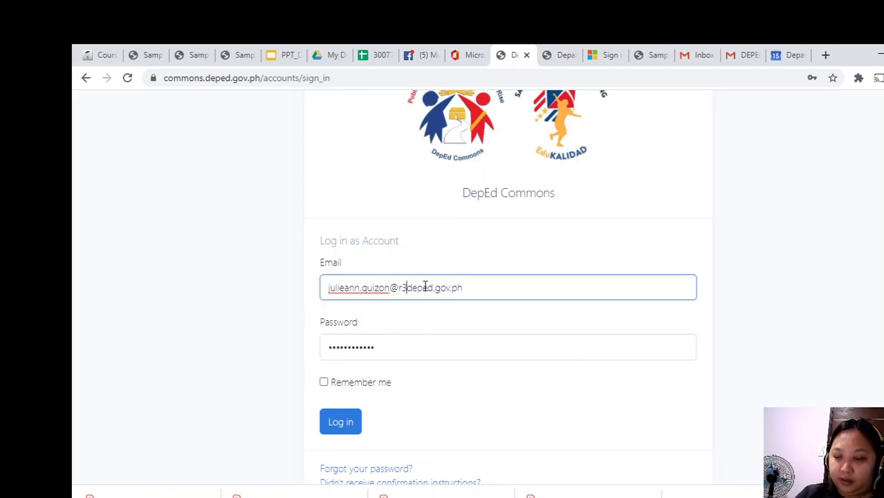
type(".")
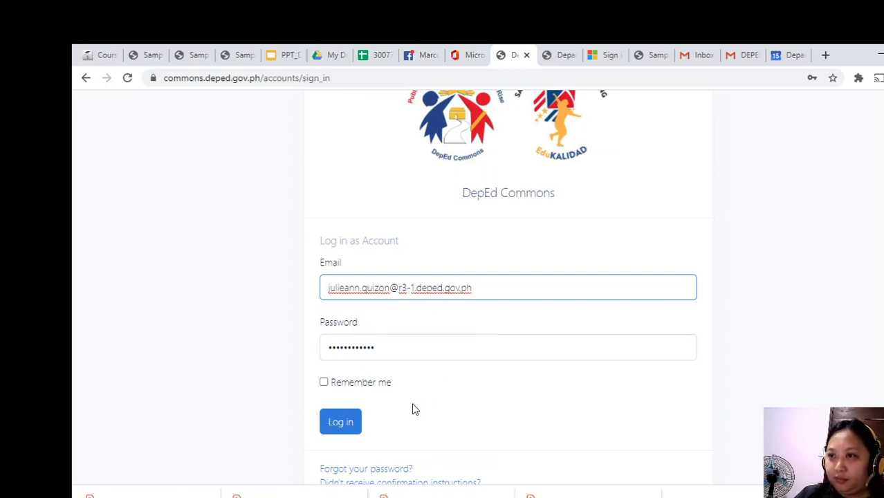
left_click(352, 426)
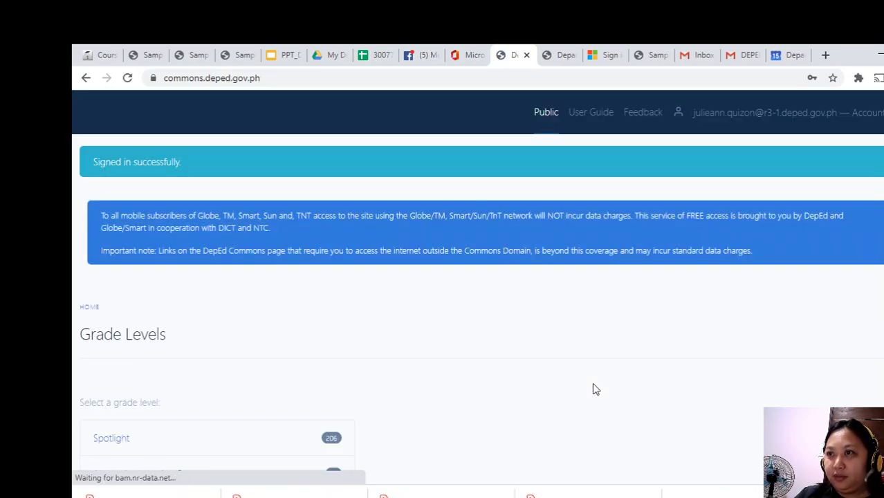